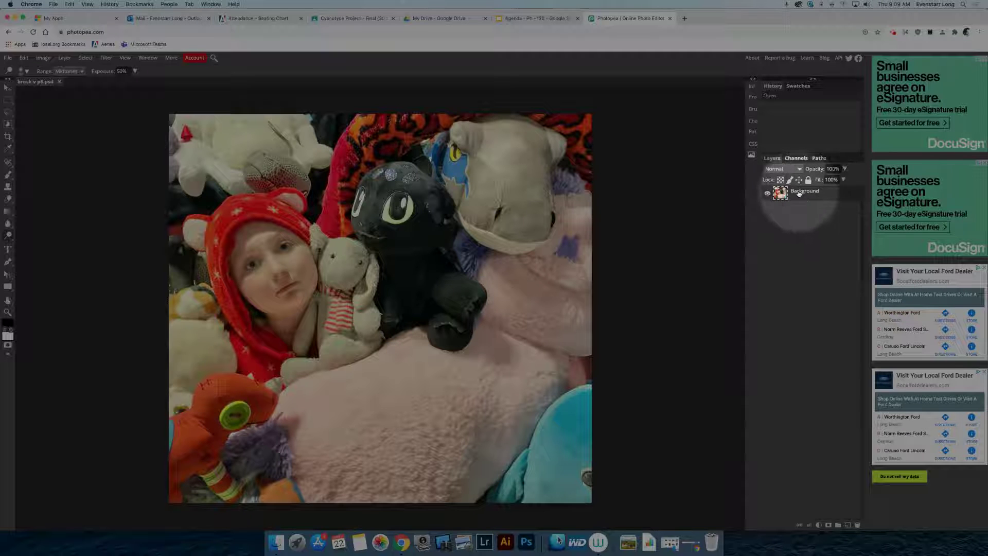
- Duplicate the Background layer, then toggle the copy's visibility to compare it with the original
mouse_move(801, 195)
left_mouse_down()
mouse_move(805, 325)
mouse_move(849, 525)
mouse_move(838, 520)
left_mouse_up()
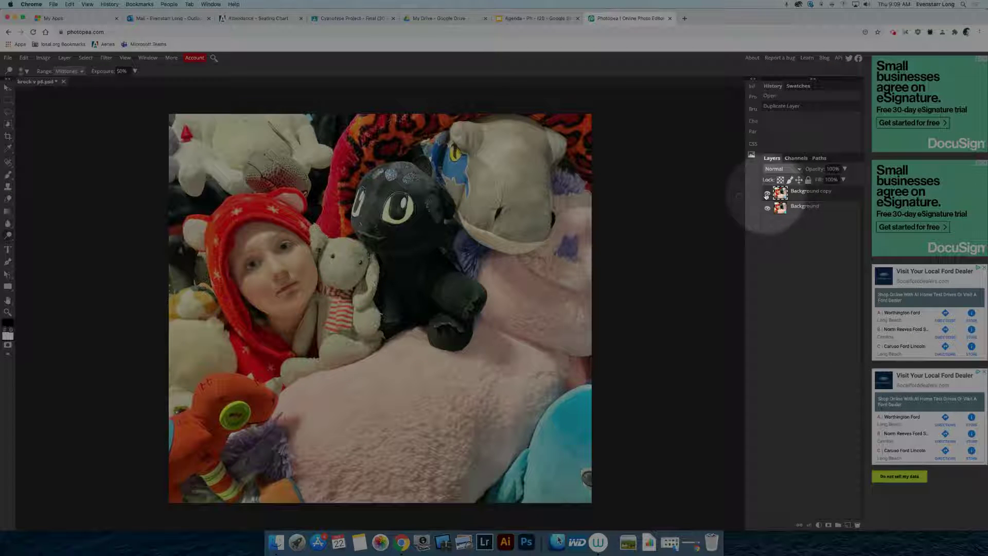
left_click(769, 192)
left_click(768, 207)
left_click(768, 207)
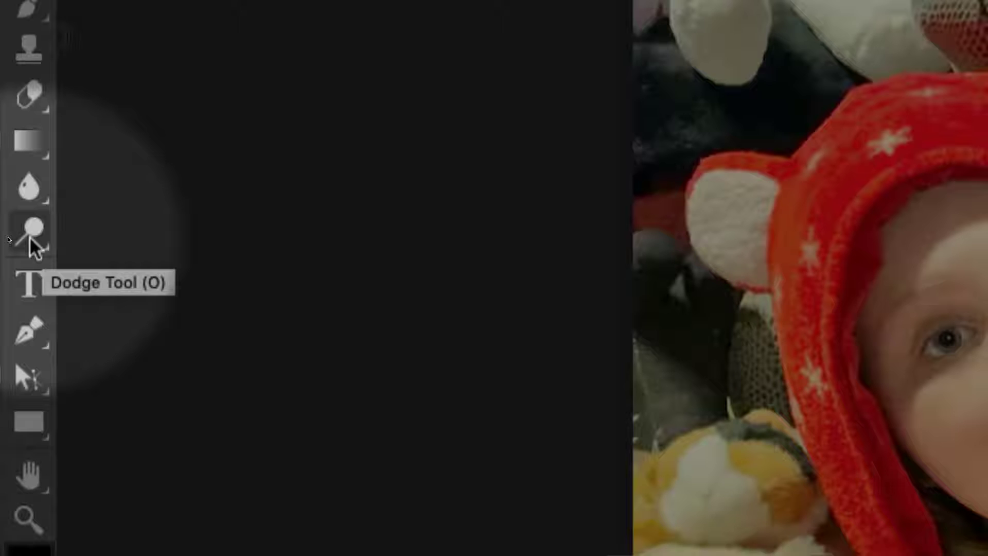
- Reveal the Dodge Tool flyout containing the dodge, burn and sponge tools
left_click(29, 237)
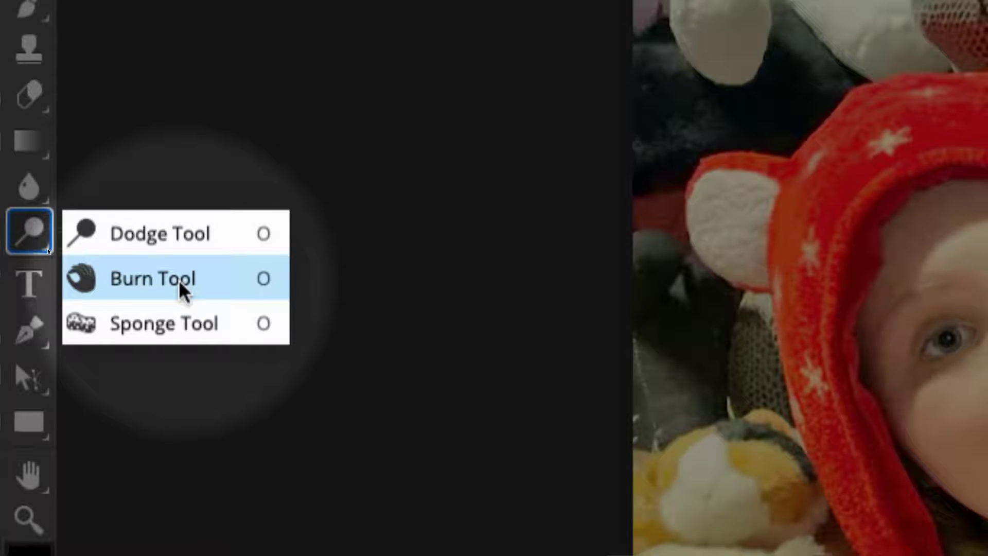
- Select the Burn Tool with a 379 px brush at 100% hardness
left_click(154, 280)
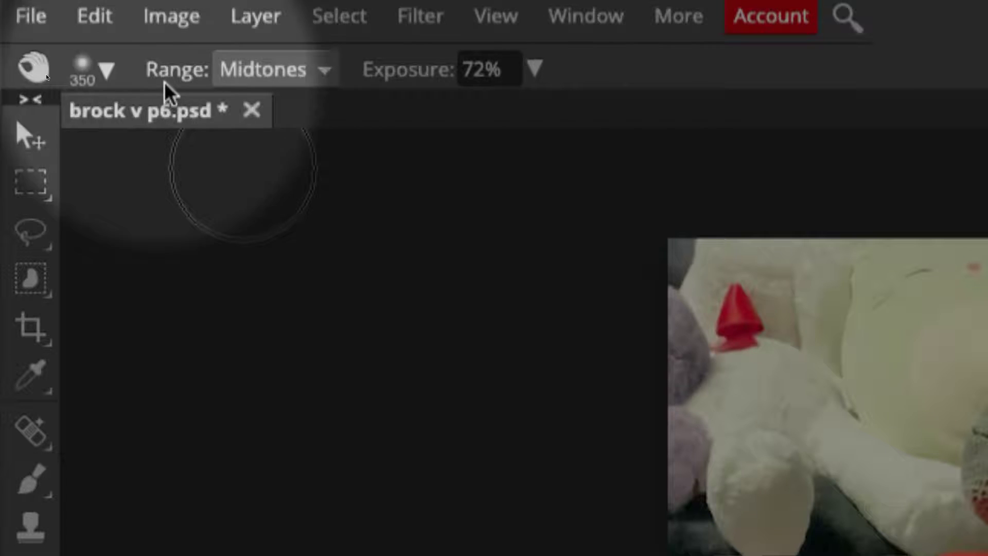
left_click(100, 80)
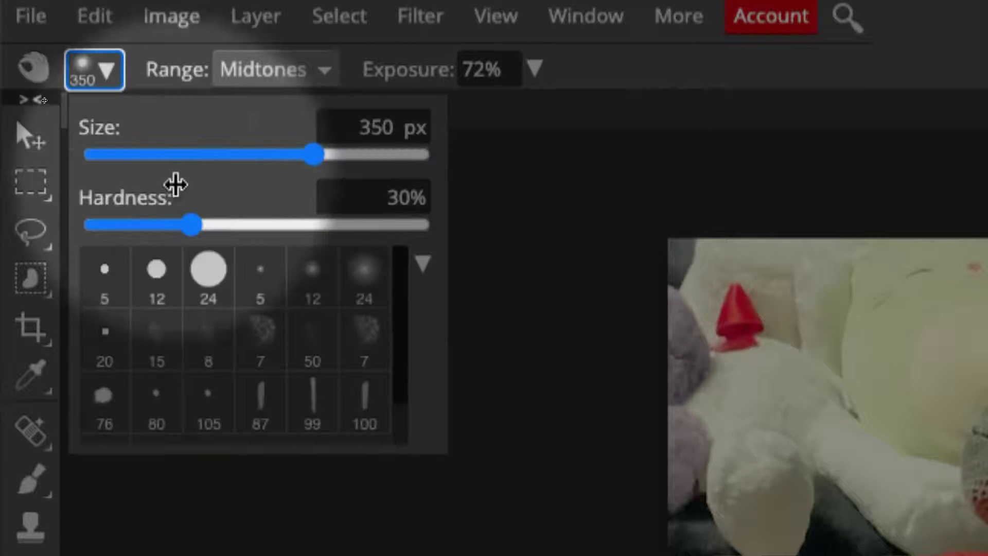
mouse_move(192, 226)
left_mouse_down()
mouse_move(309, 236)
mouse_move(280, 234)
left_mouse_up()
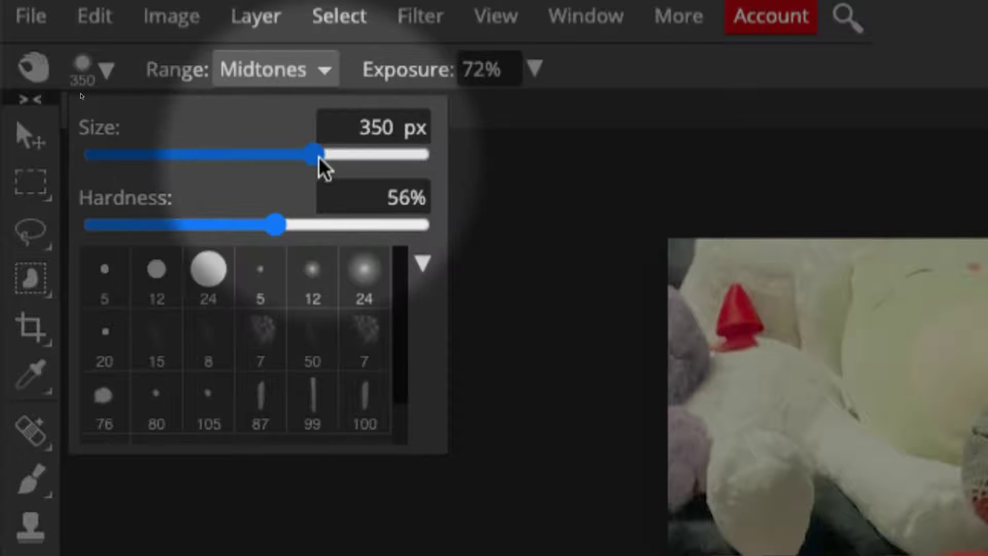
left_click_drag(317, 155, 324, 155)
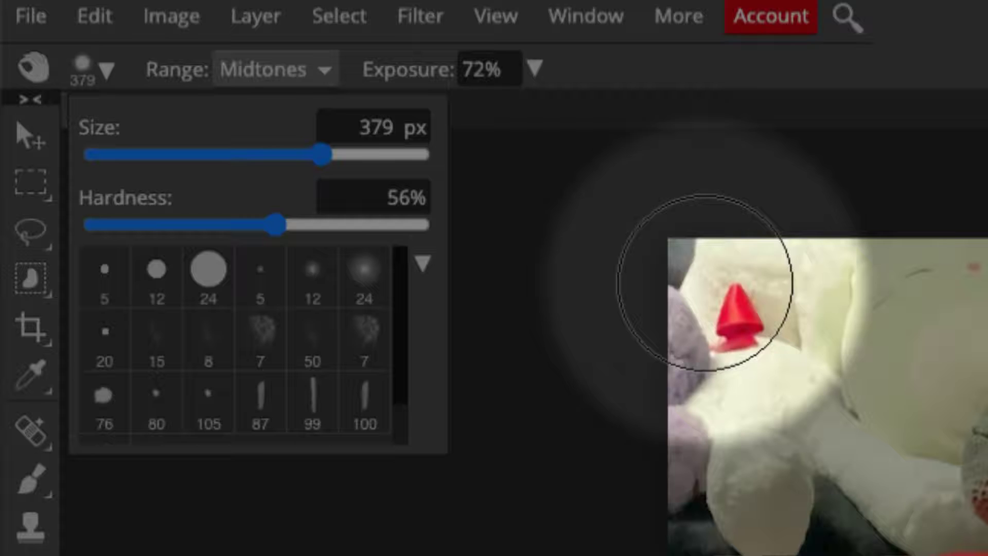
left_click(283, 226)
left_click(423, 225)
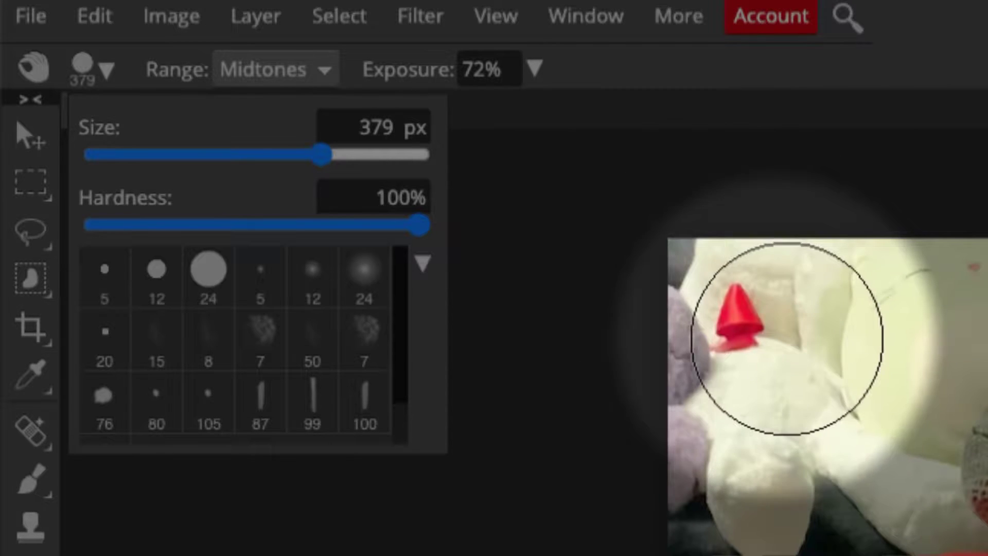
left_click(792, 348)
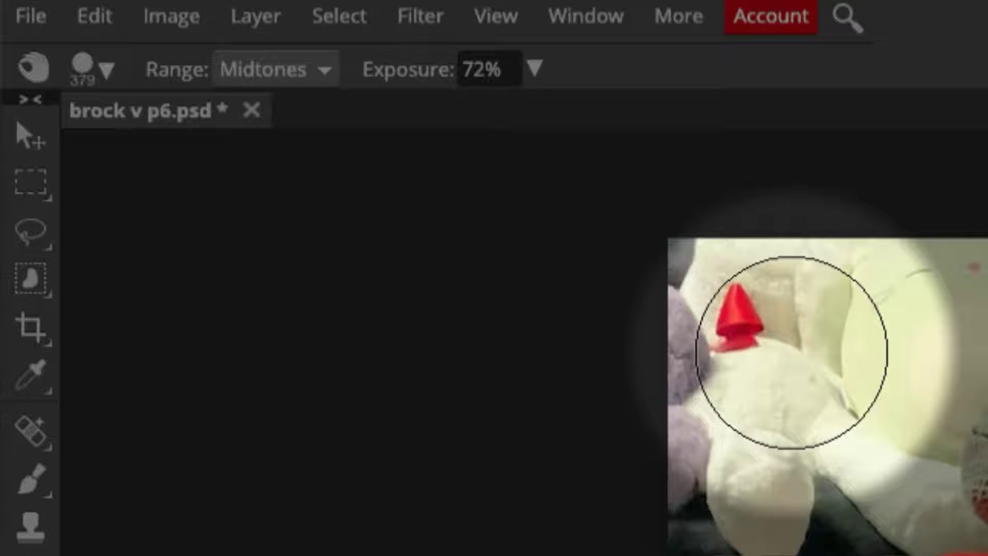
- Burn a test circle over the white plush, then undo it
left_click(791, 353)
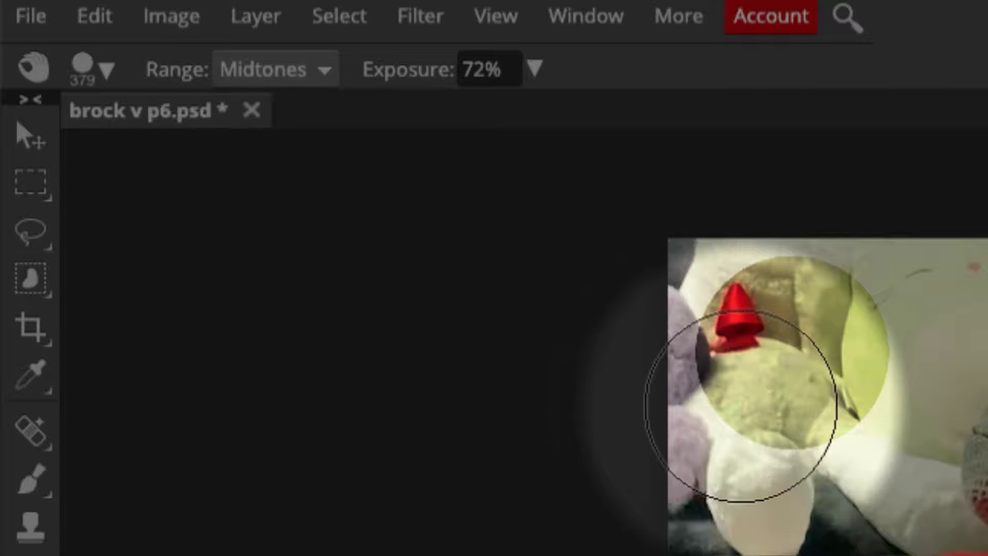
key("ctrl+z")
key("ctrl+z")
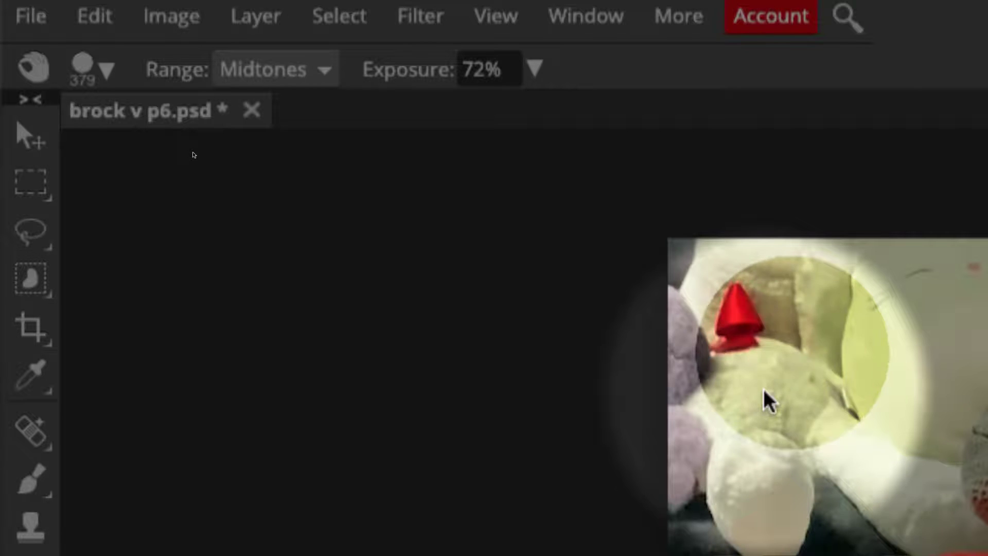
key("ctrl+z")
key("ctrl+z")
key("ctrl+z")
key("ctrl+z")
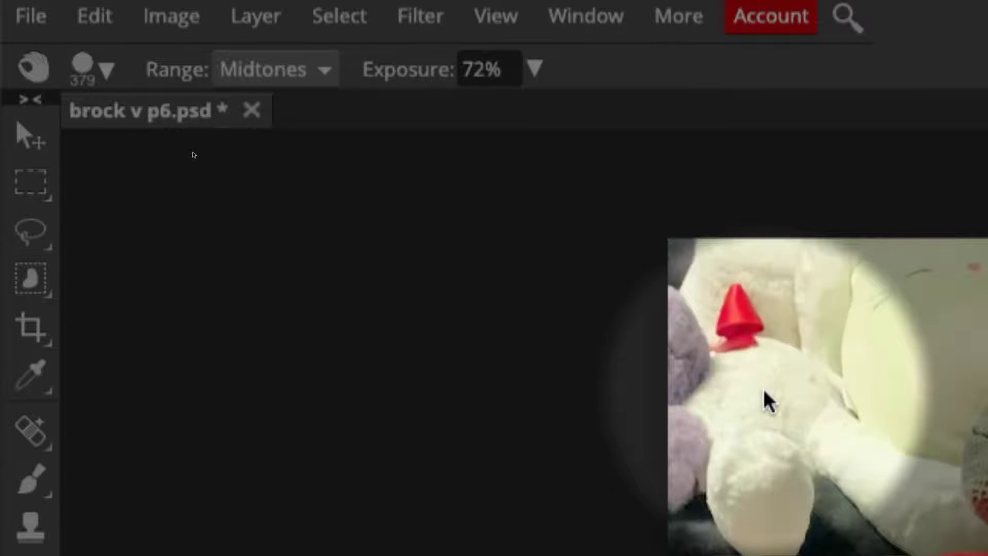
key("ctrl+z")
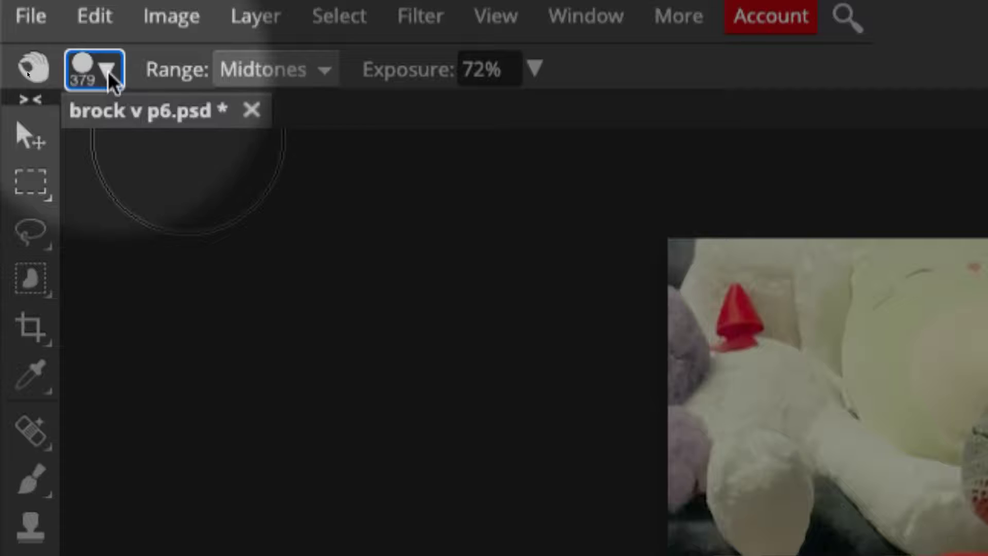
- Soften the brush to 31% hardness, burn the fur around the red cone, and set exposure to 53%
left_click(108, 71)
left_click_drag(426, 223, 199, 230)
left_click(797, 317)
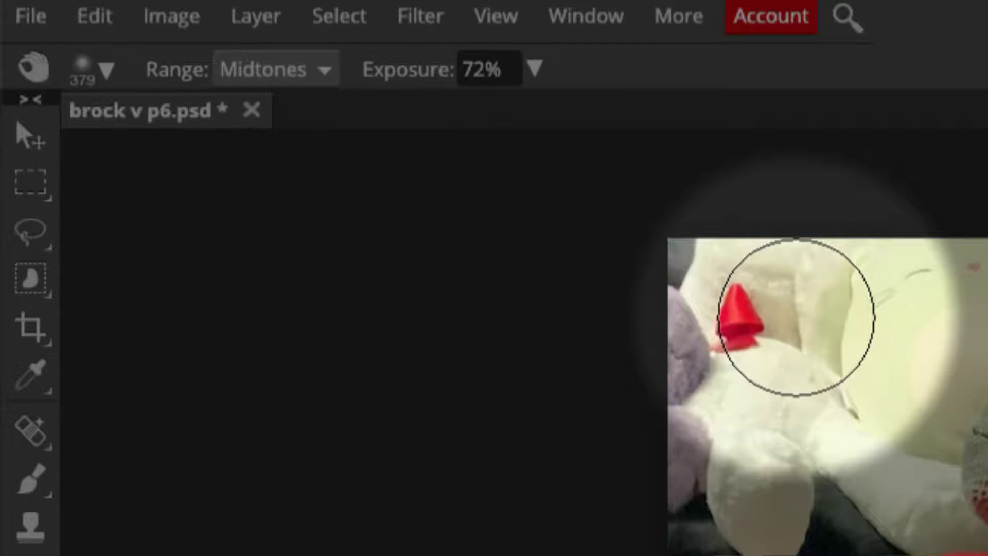
mouse_move(797, 317)
left_mouse_down()
mouse_move(775, 354)
mouse_move(785, 352)
mouse_move(769, 351)
left_mouse_up()
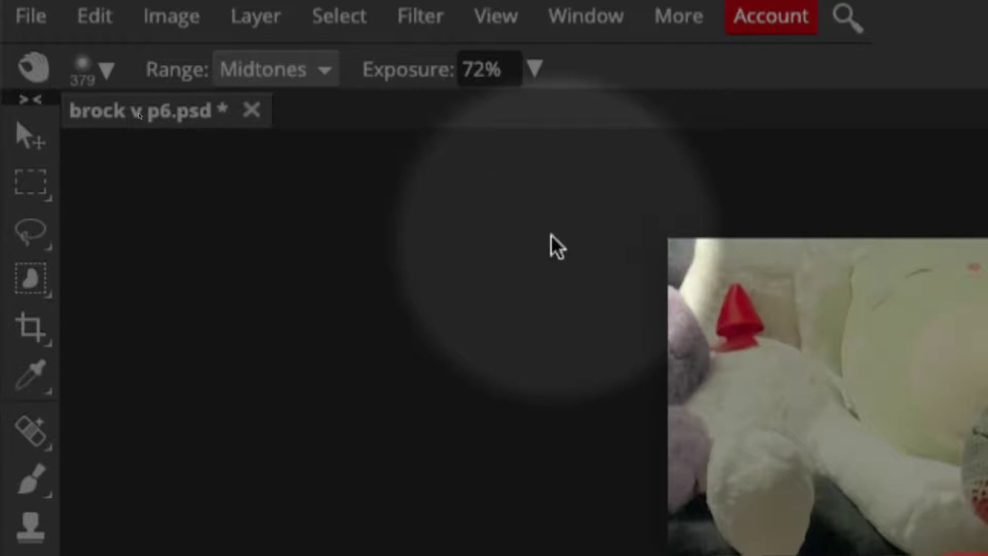
left_click_drag(406, 70, 347, 82)
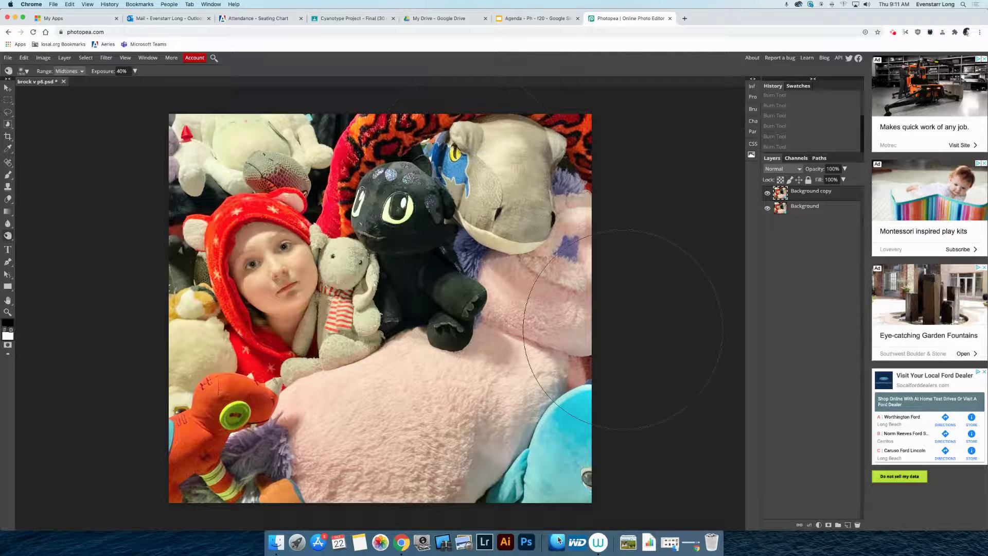
- Burn the right side, upper-left and lower-left corners, the pink plush, and around the black dragon
mouse_move(525, 363)
left_mouse_down()
mouse_move(531, 157)
mouse_move(542, 371)
left_mouse_up()
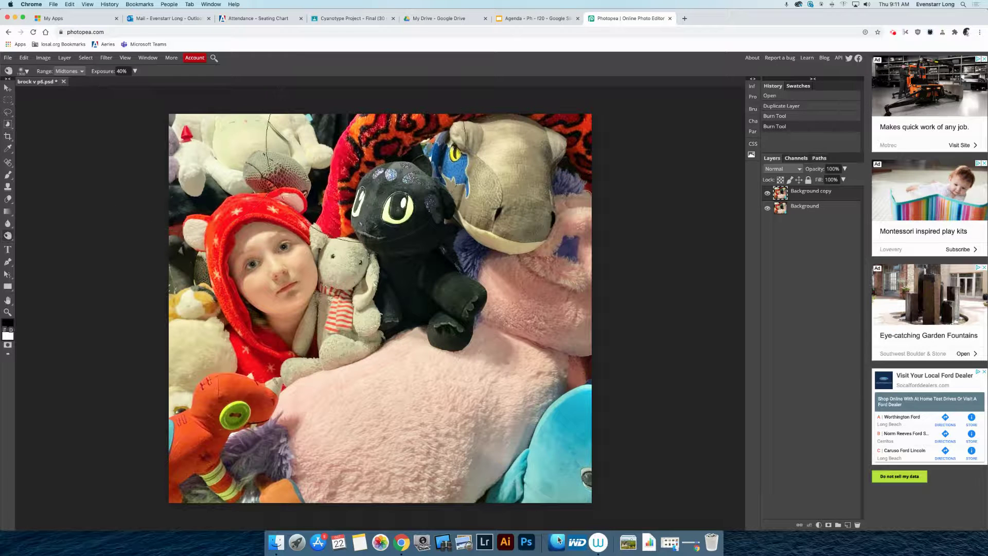
mouse_move(363, 162)
left_mouse_down()
mouse_move(224, 155)
mouse_move(233, 168)
mouse_move(166, 310)
left_mouse_up()
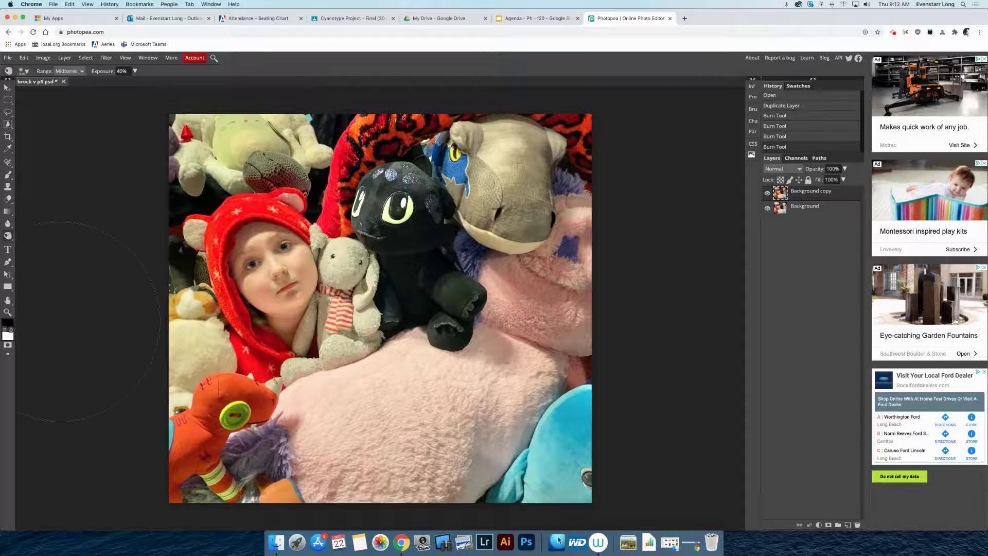
left_click_drag(146, 356, 340, 464)
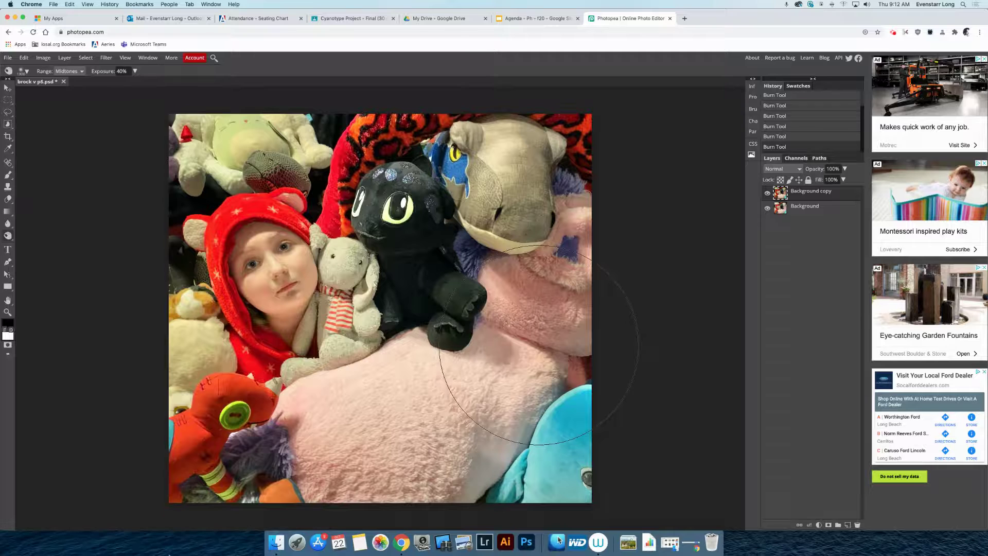
left_click_drag(535, 349, 539, 346)
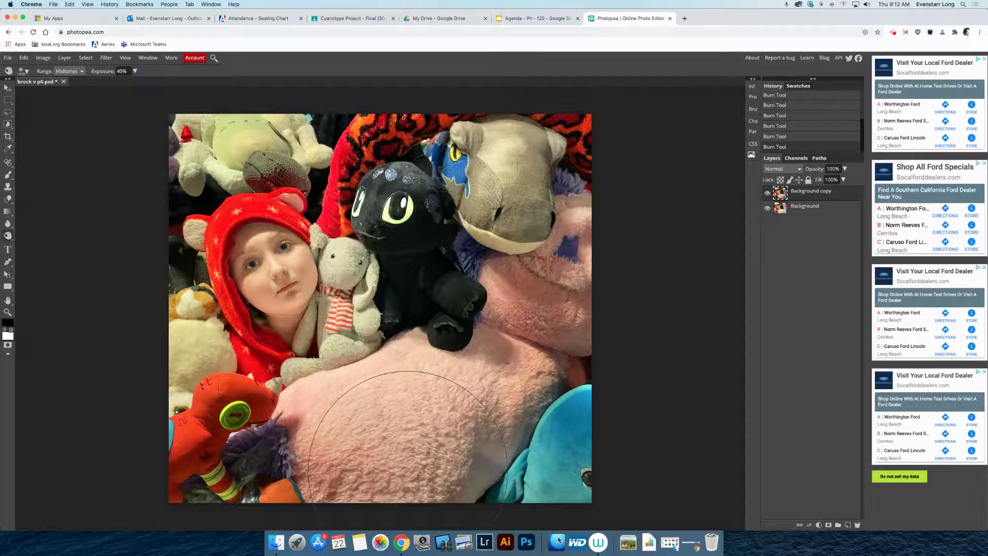
left_click(408, 472)
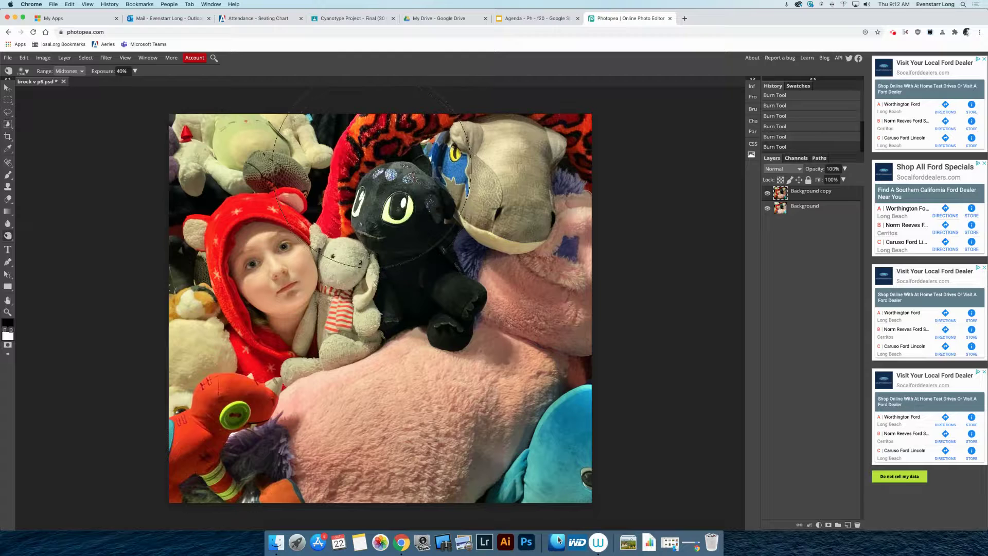
left_click_drag(375, 180, 417, 240)
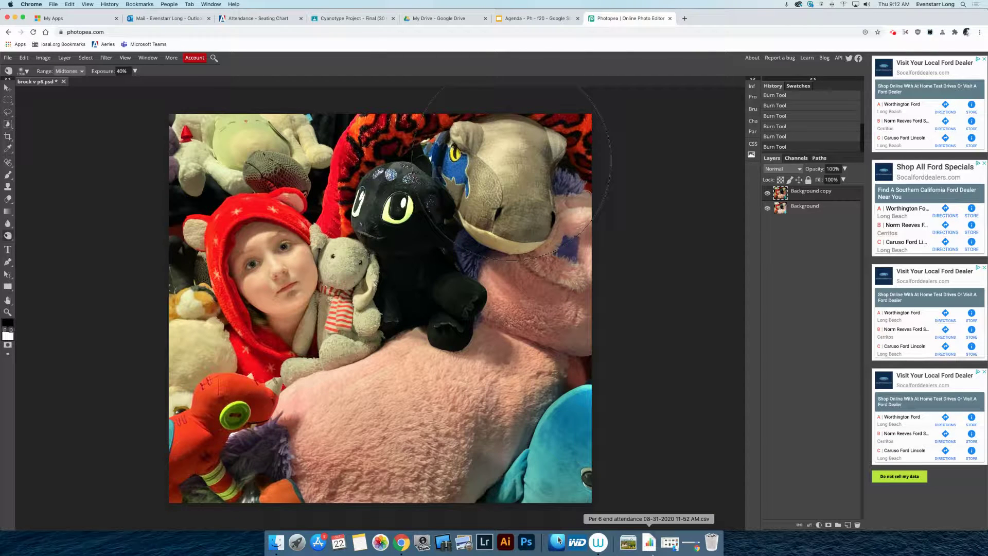
left_click_drag(517, 170, 533, 432)
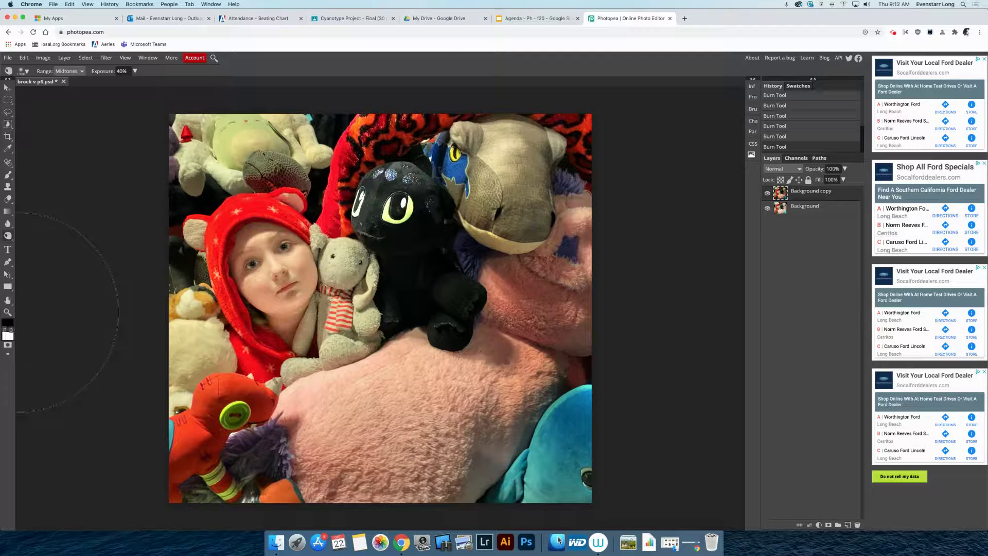
- Switch to the Dodge Tool, enlarge the brush, and brighten the girl's face
right_click(8, 235)
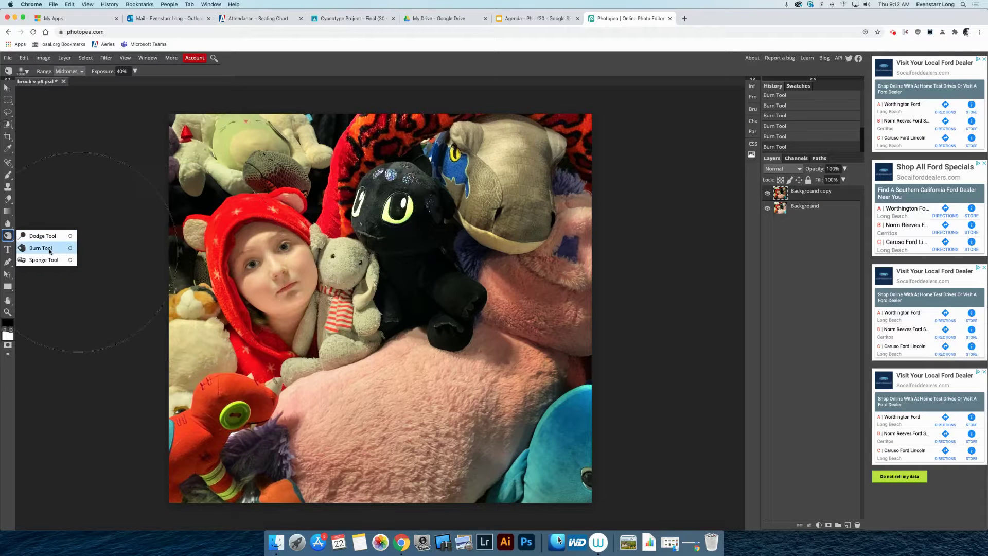
left_click(43, 235)
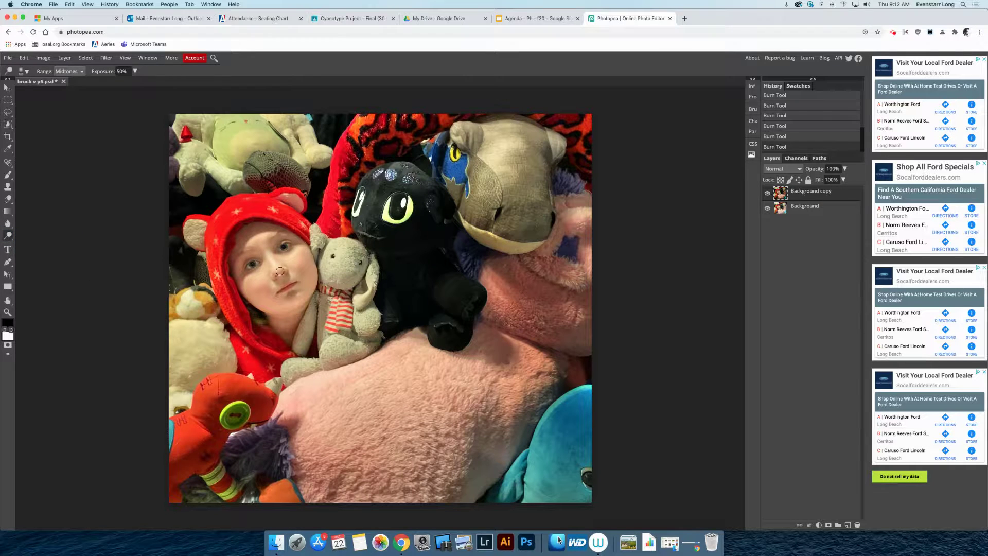
key("bracketright")
key("bracketright")
key("bracketright")
key("bracketright")
key("bracketright")
key("bracketright")
key("bracketright")
key("bracketright")
left_click_drag(280, 275, 257, 262)
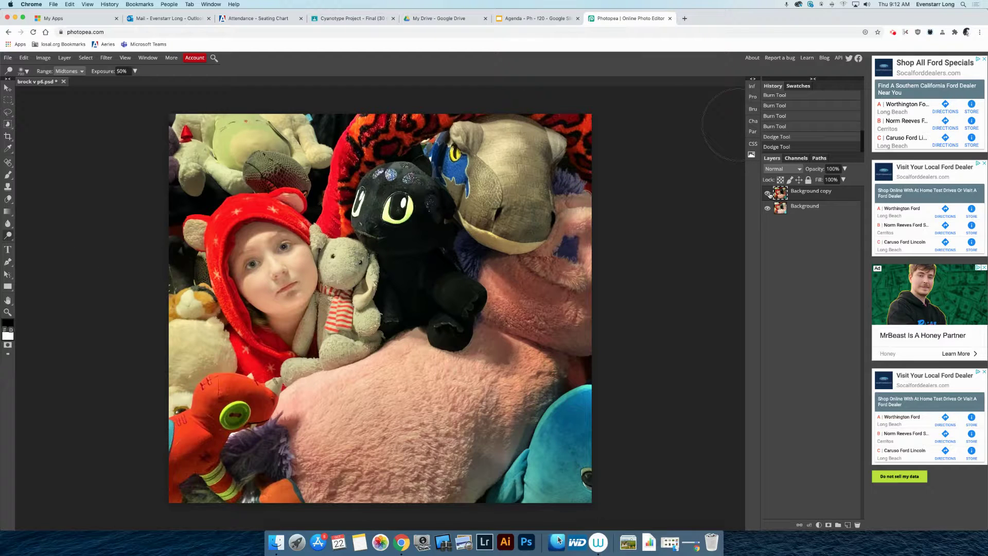
left_click(769, 195)
left_click(769, 195)
left_click(768, 194)
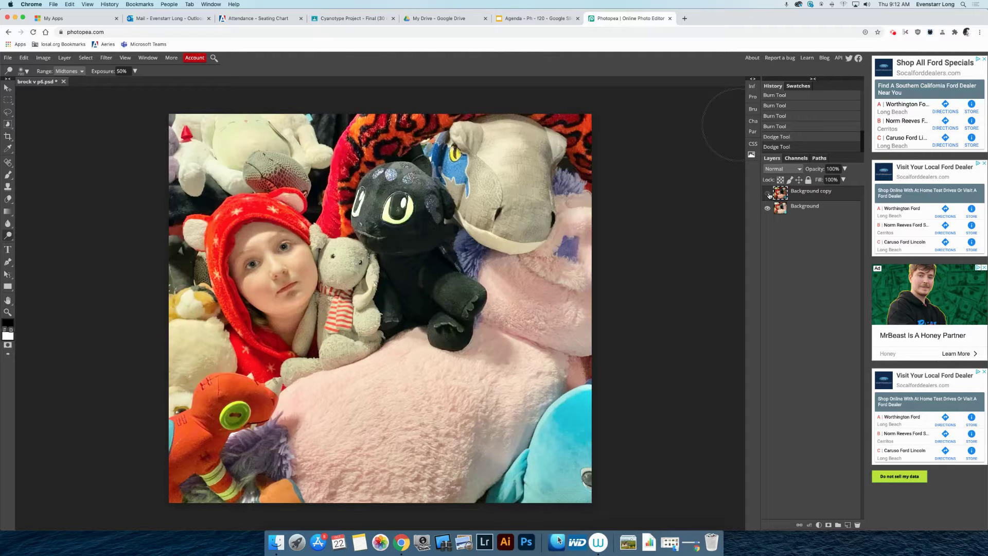
left_click(769, 195)
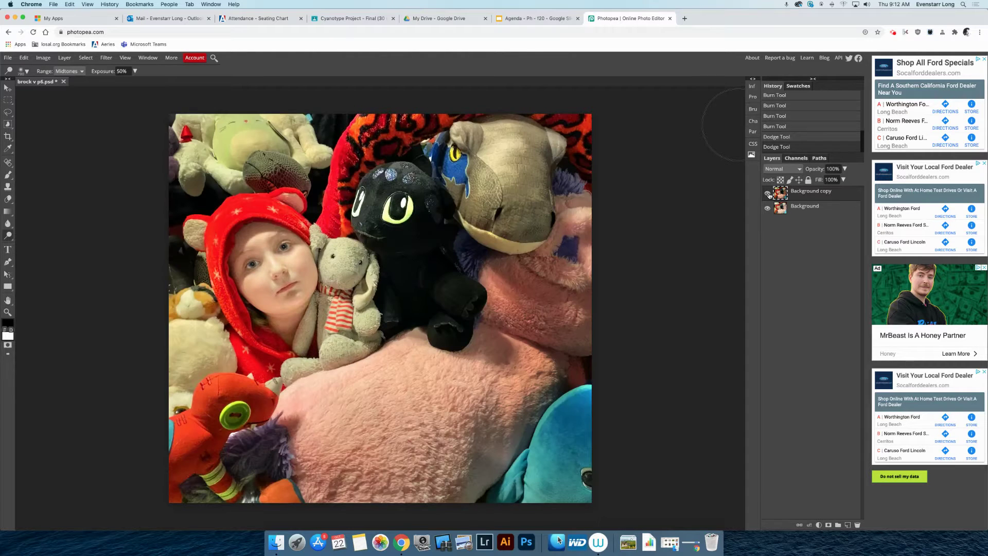